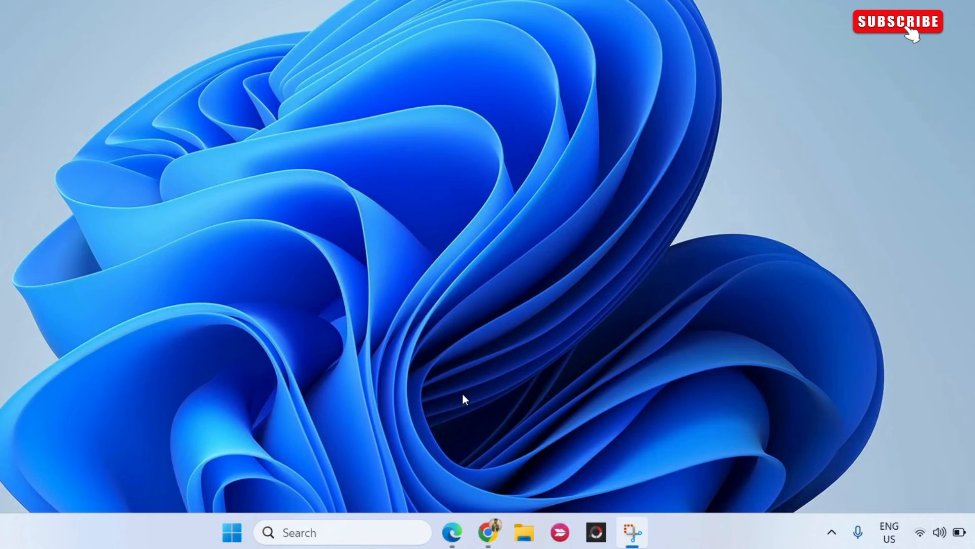
Download the 64-bit x64 7-Zip .exe installer and confirm it in recent downloads
left_click(491, 525)
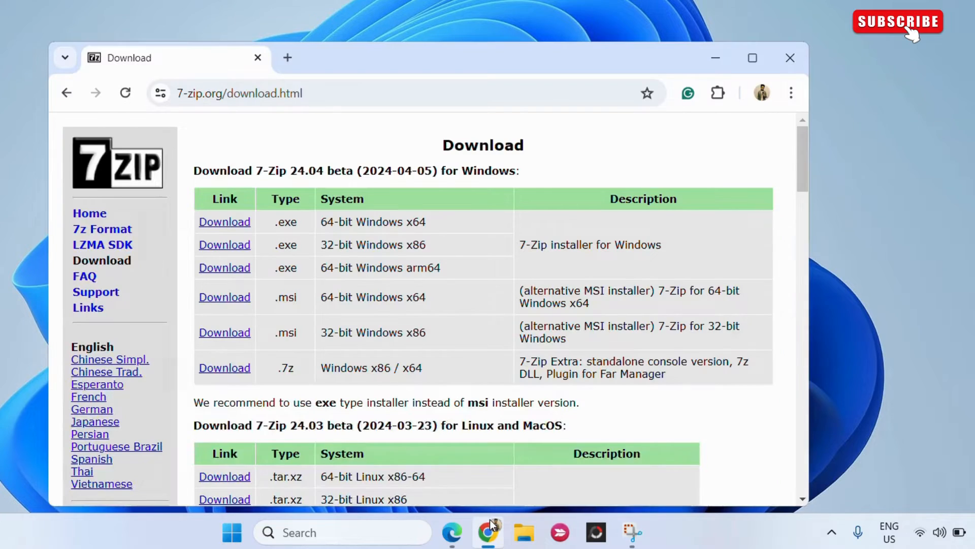
left_click(225, 222)
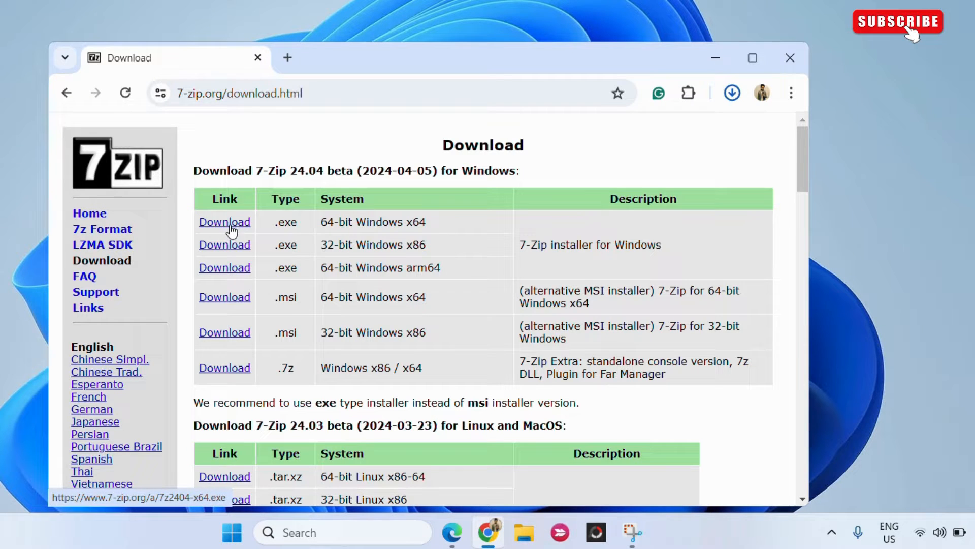
left_click(732, 93)
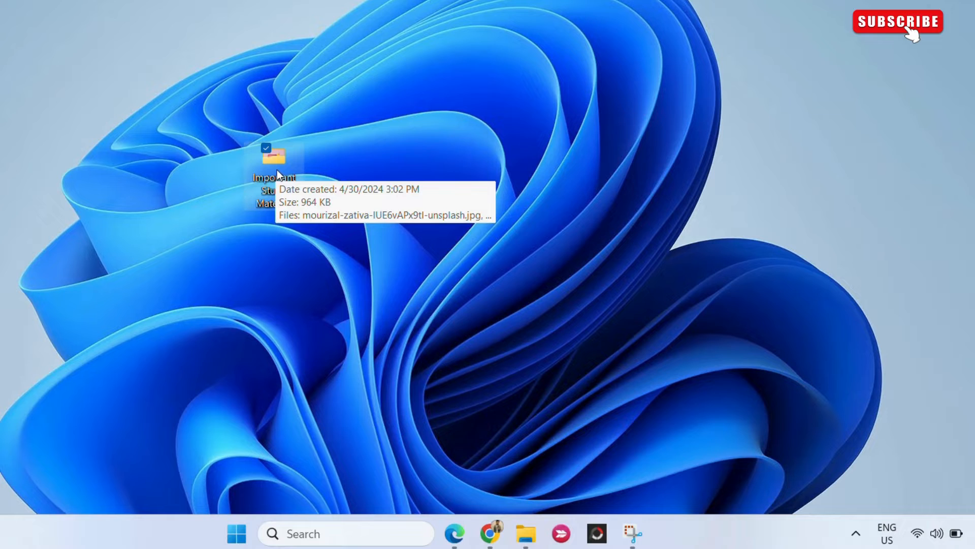
Choose 7-Zip > Add to archive... for the Important Study Material desktop folder
right_click(295, 158)
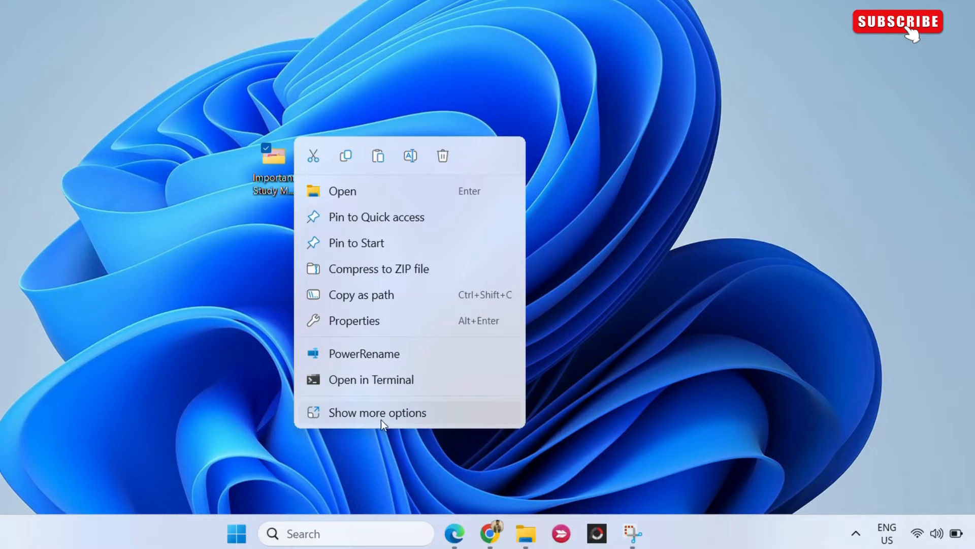
left_click(407, 419)
mouse_move(427, 182)
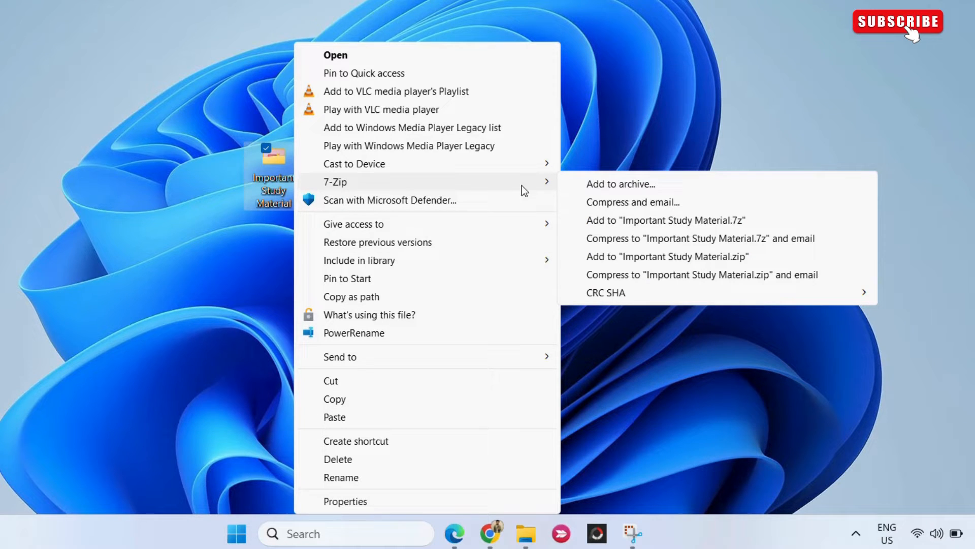
left_click(618, 185)
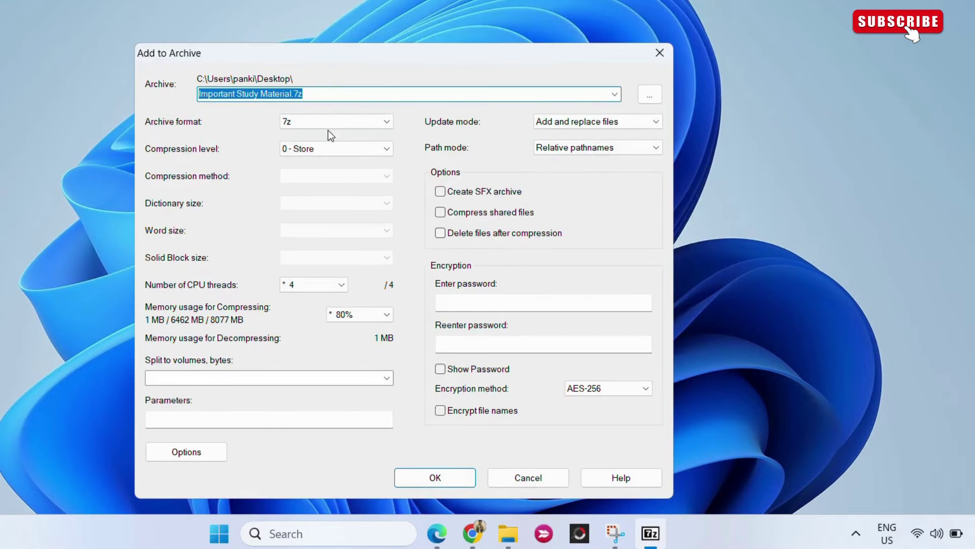
Create the archive with 0 - Store compression, a confirmed password, and deleting originals afterwards
left_click(336, 149)
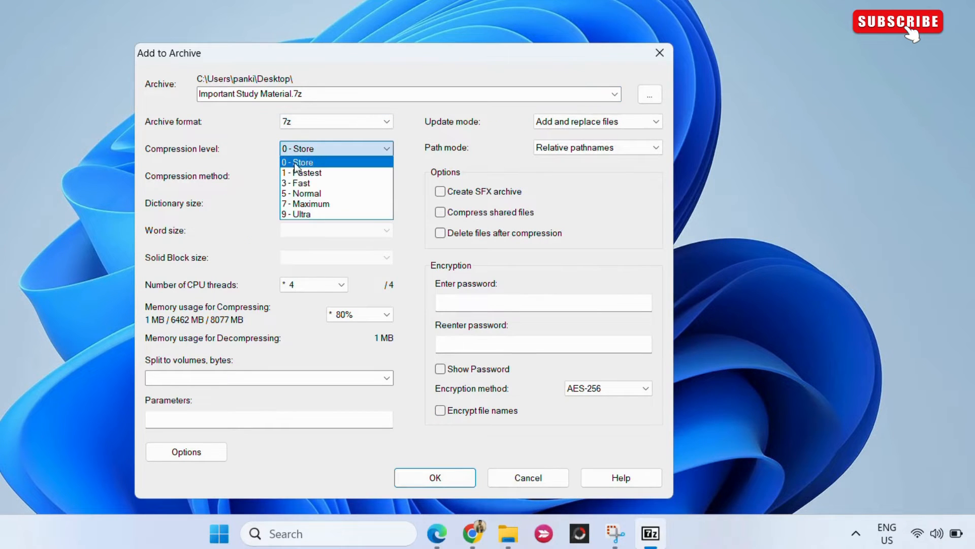
left_click(312, 162)
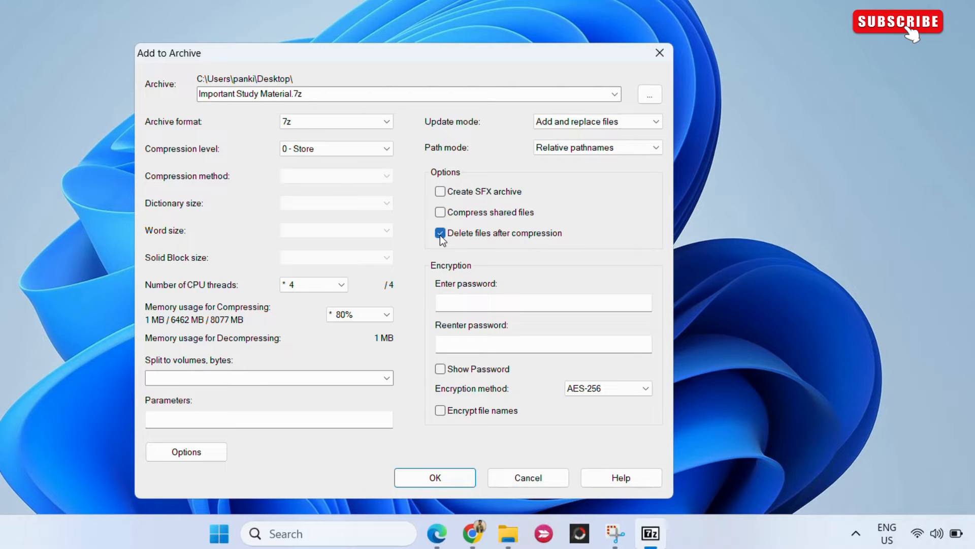
left_click(457, 304)
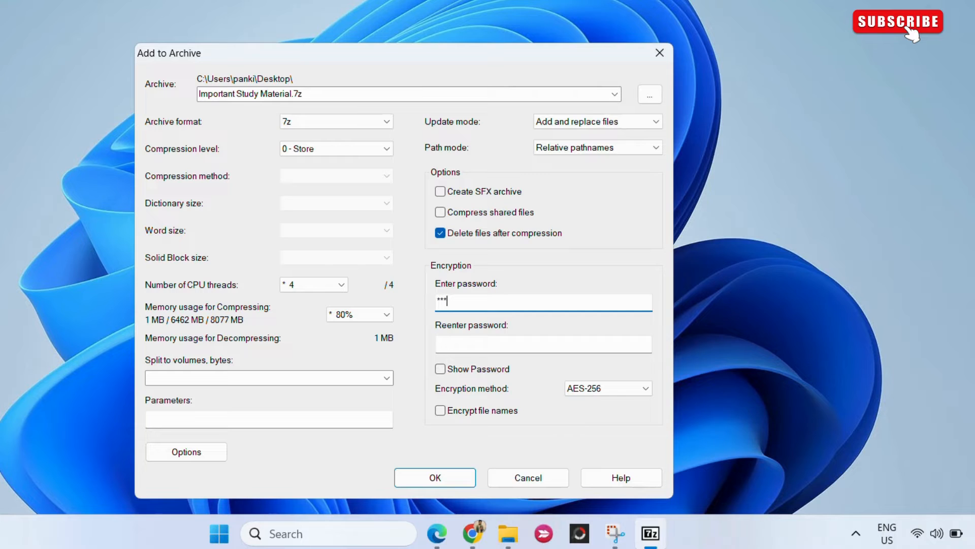
left_click(455, 348)
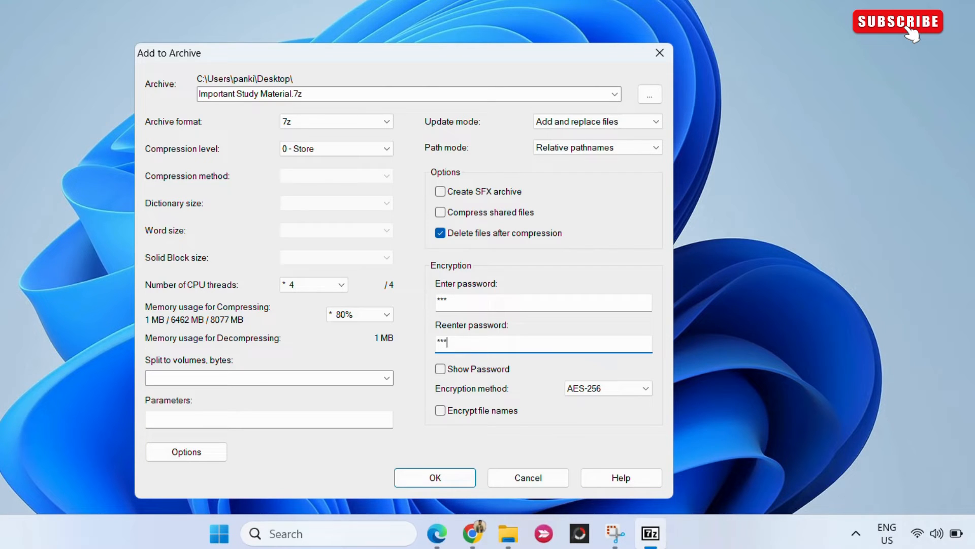
left_click(449, 478)
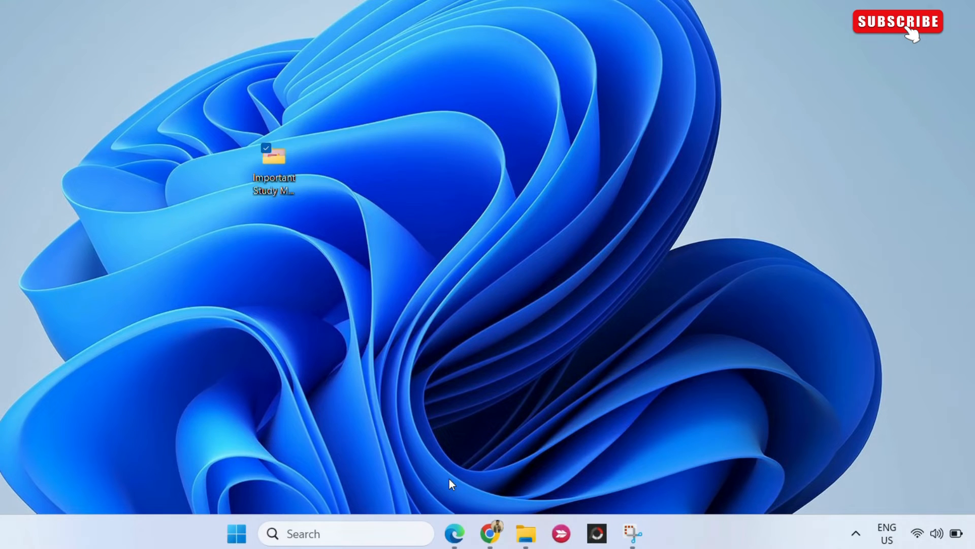
Move the Important Study Material.7z icon right to where the folder used to be
left_click_drag(29, 52, 336, 189)
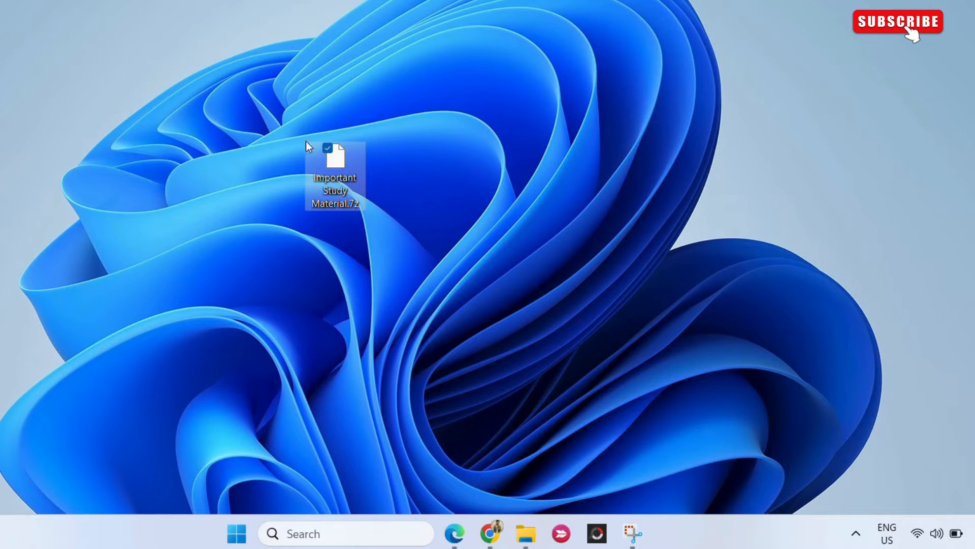
Use 7-Zip > Open archive on Important Study Material.7z to browse its contents
right_click(352, 161)
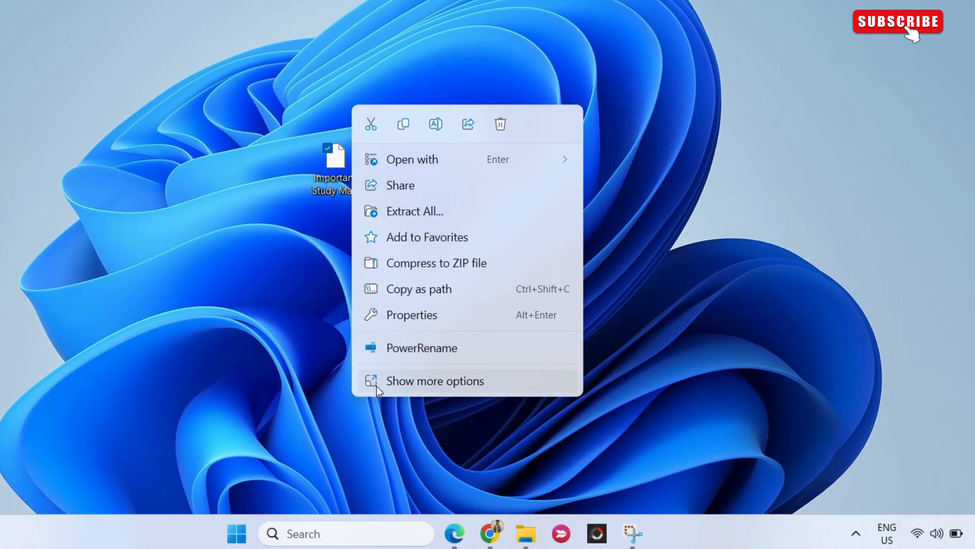
left_click(476, 386)
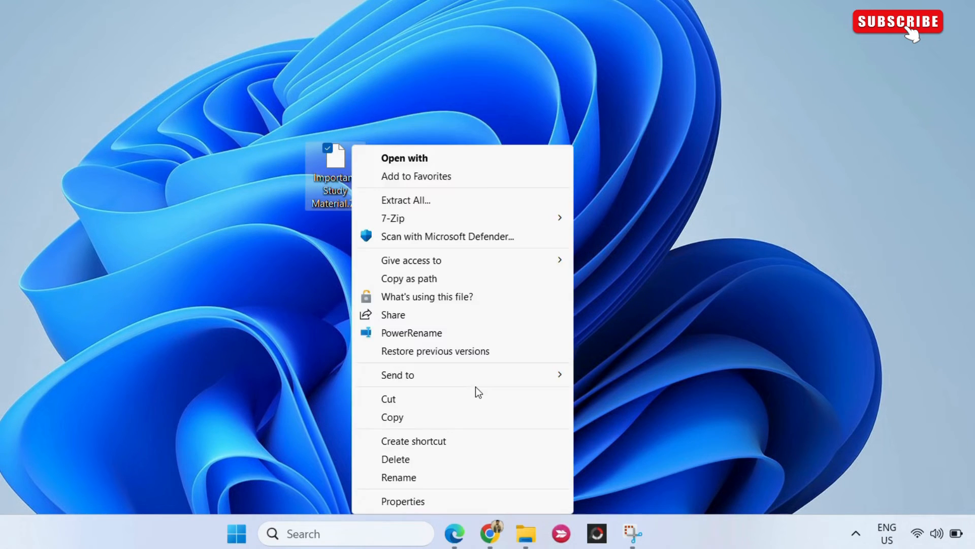
mouse_move(393, 217)
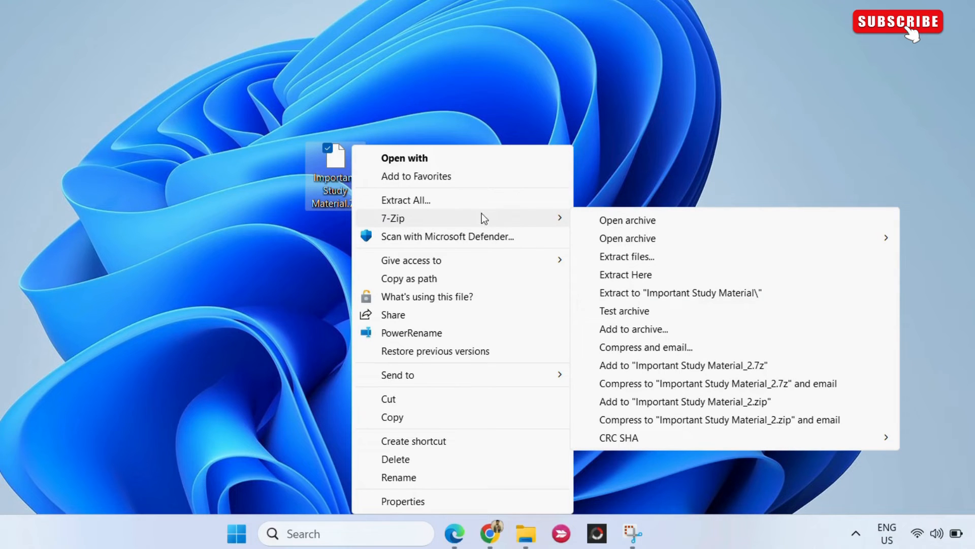
left_click(602, 222)
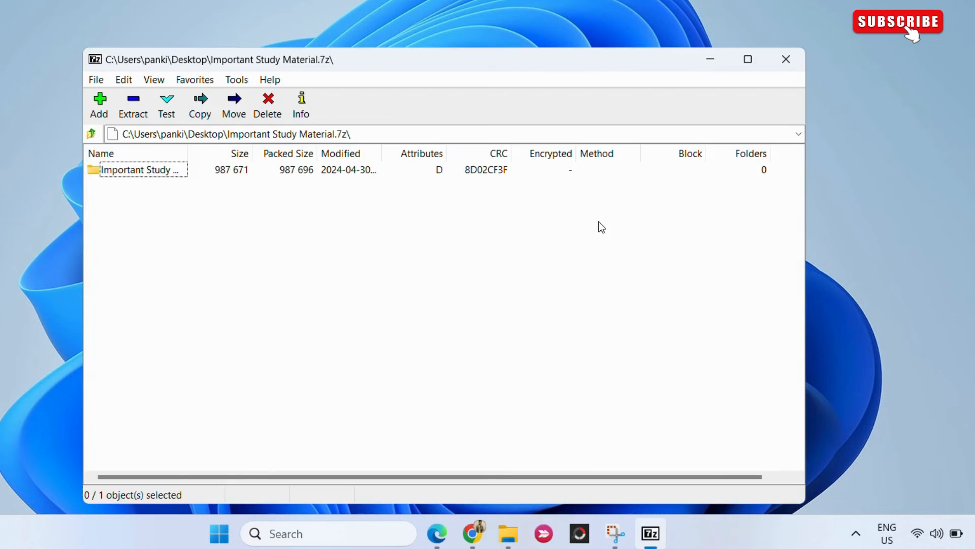
Open the youtube-subscribe image inside the archived folder, supplying the archive password
double_click(159, 174)
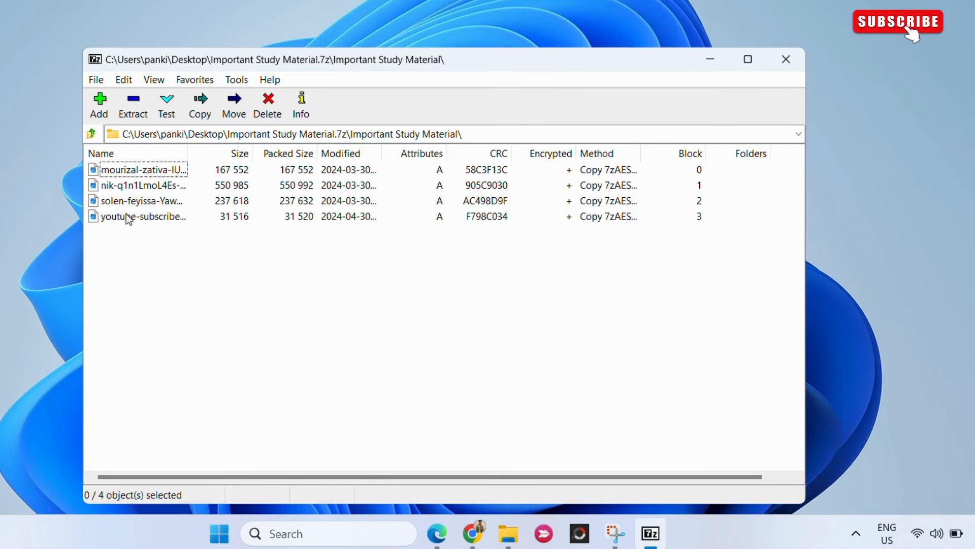
double_click(140, 220)
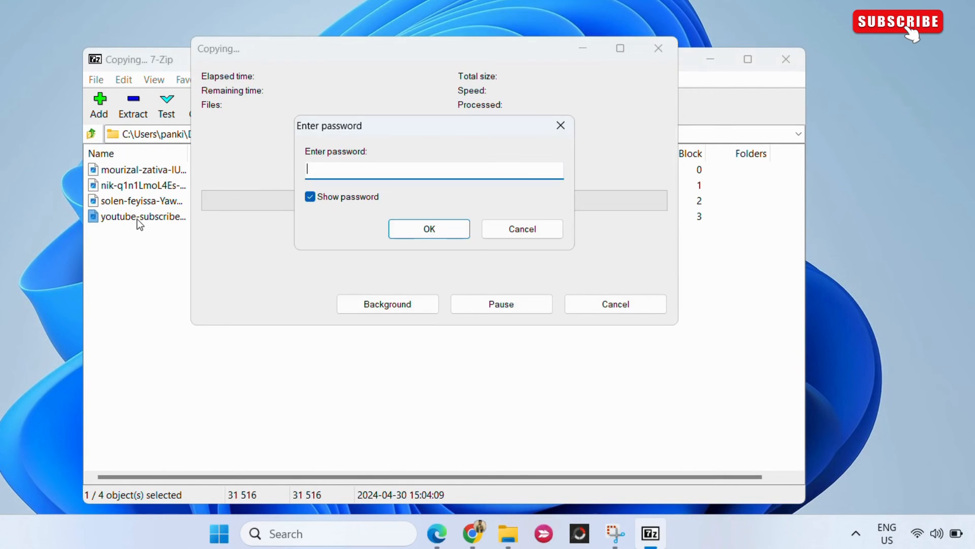
type("1")
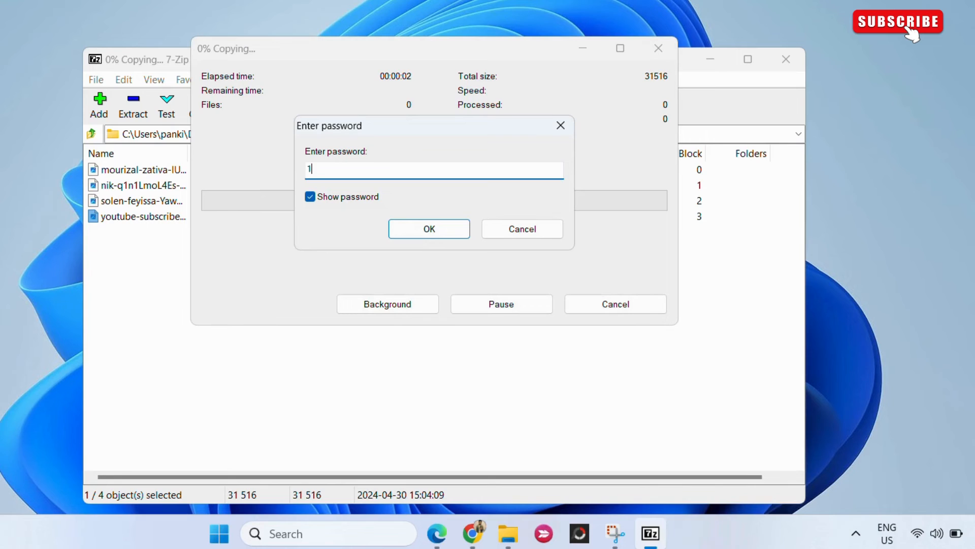
type("23")
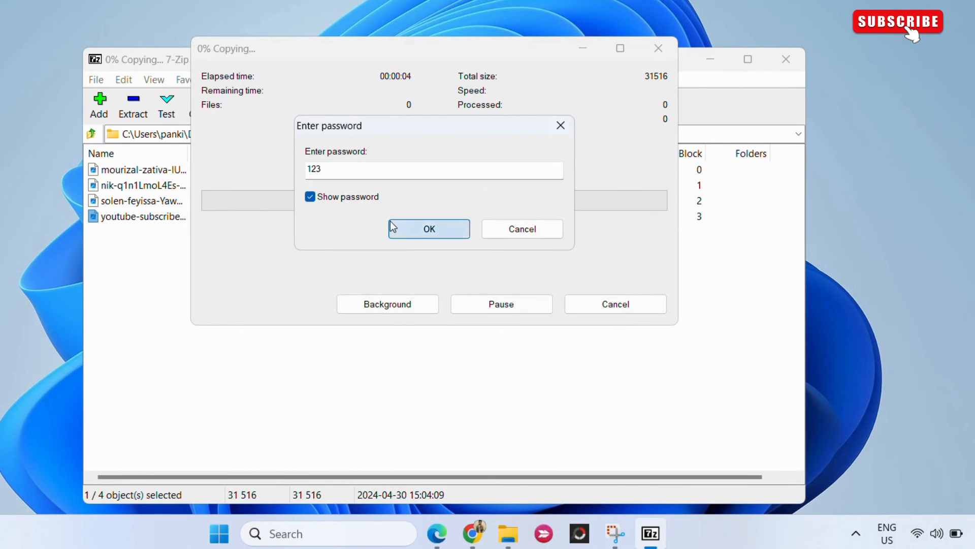
left_click(411, 229)
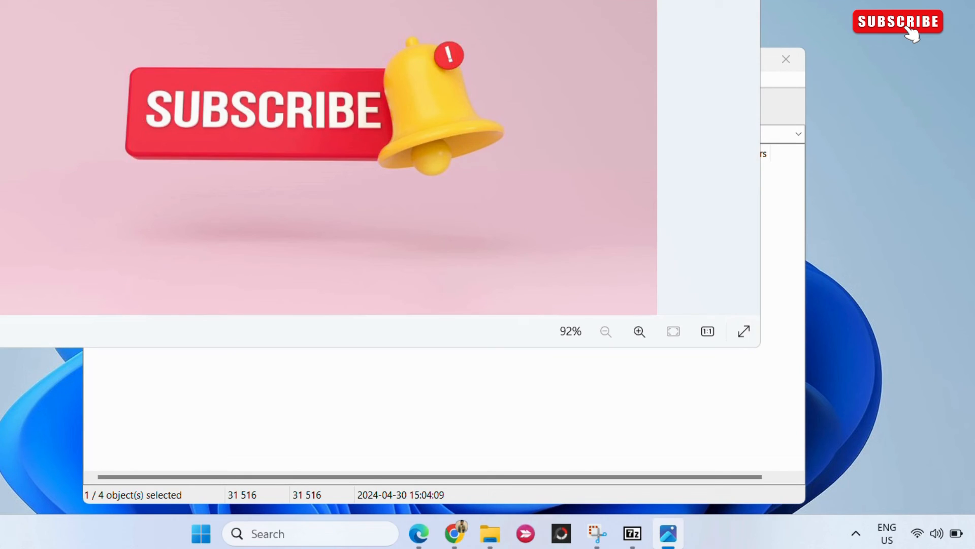
Bring the Photos viewer fully on screen, then close it to return to the archive
left_click_drag(243, 16, 283, 43)
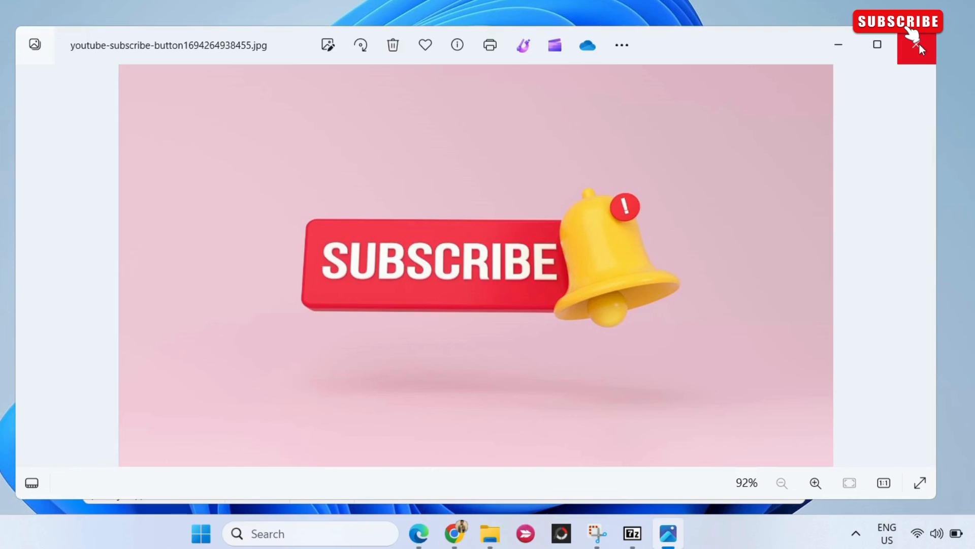
left_click(920, 44)
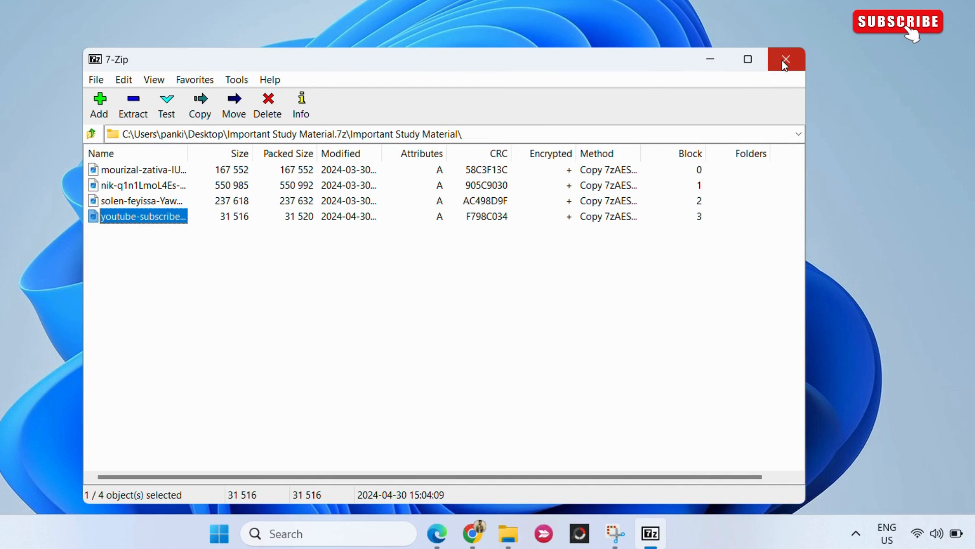